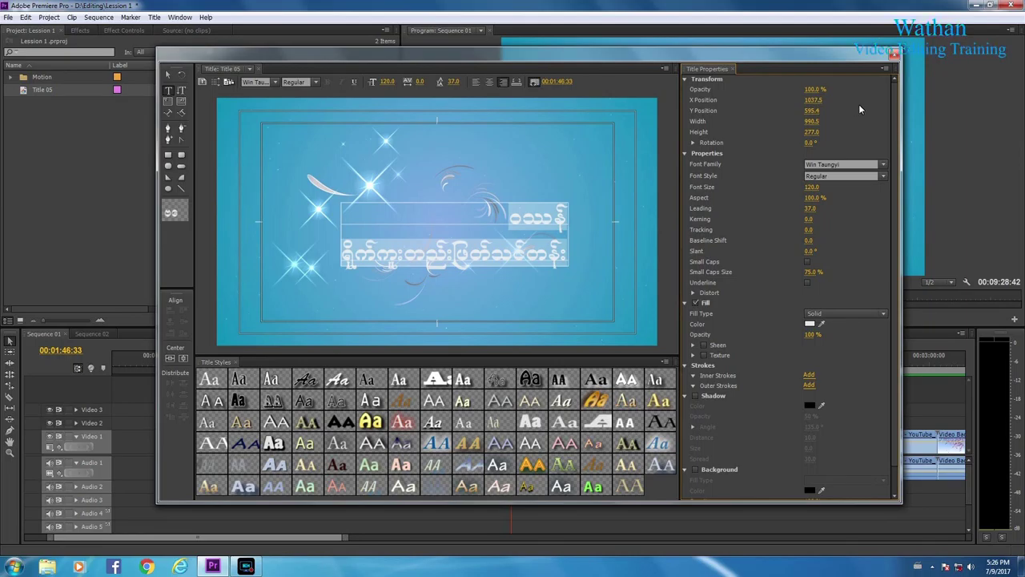
# Move the title text to about X 895, Y 536 and resize it to about 976 by 280.
pyautogui.moveTo(828, 110); pyautogui.dragTo(811, 131)
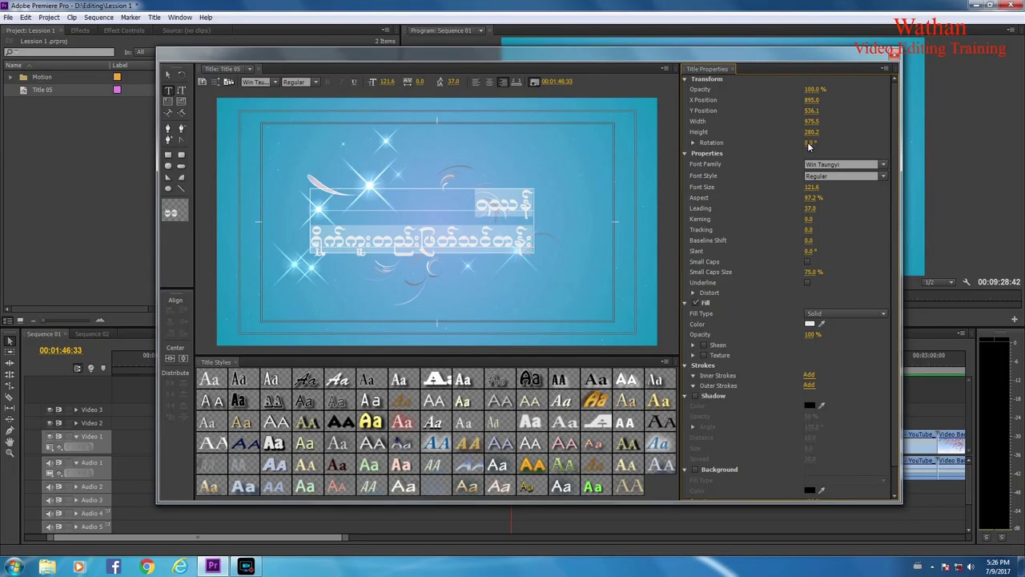
# Try tilting the title text, and set its rotation back to 0°.
pyautogui.moveTo(809, 146)
pyautogui.mouseDown()
pyautogui.moveTo(850, 143)
pyautogui.moveTo(818, 145)
pyautogui.mouseUp()
pyautogui.click(817, 145)
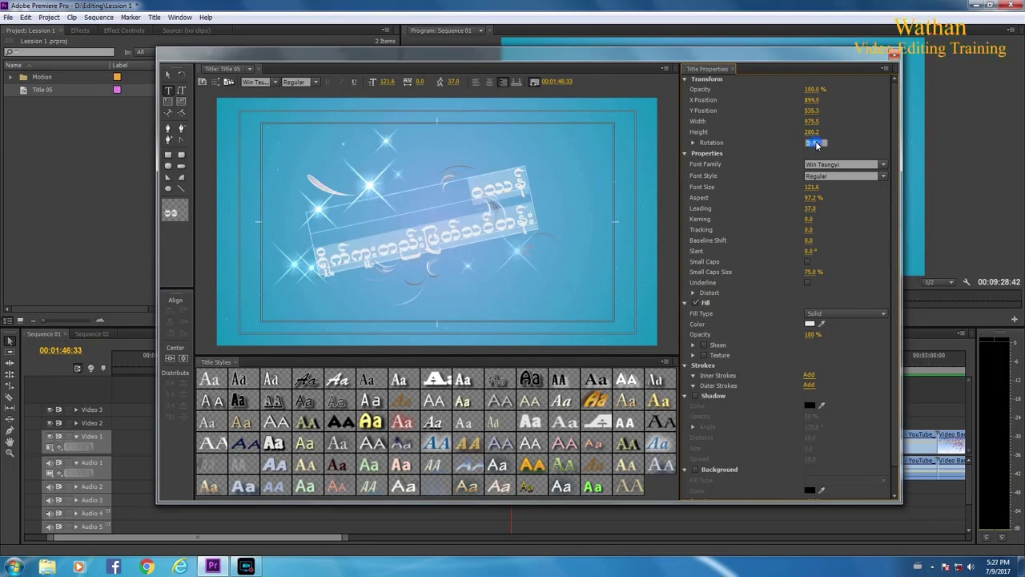
pyautogui.write('0')
pyautogui.press('Return')
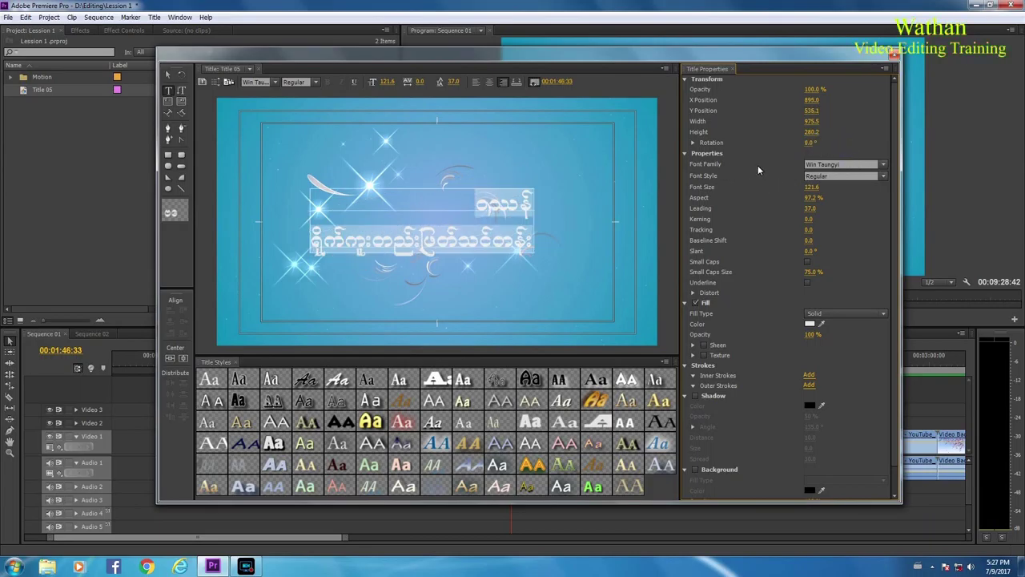
pyautogui.click(834, 165)
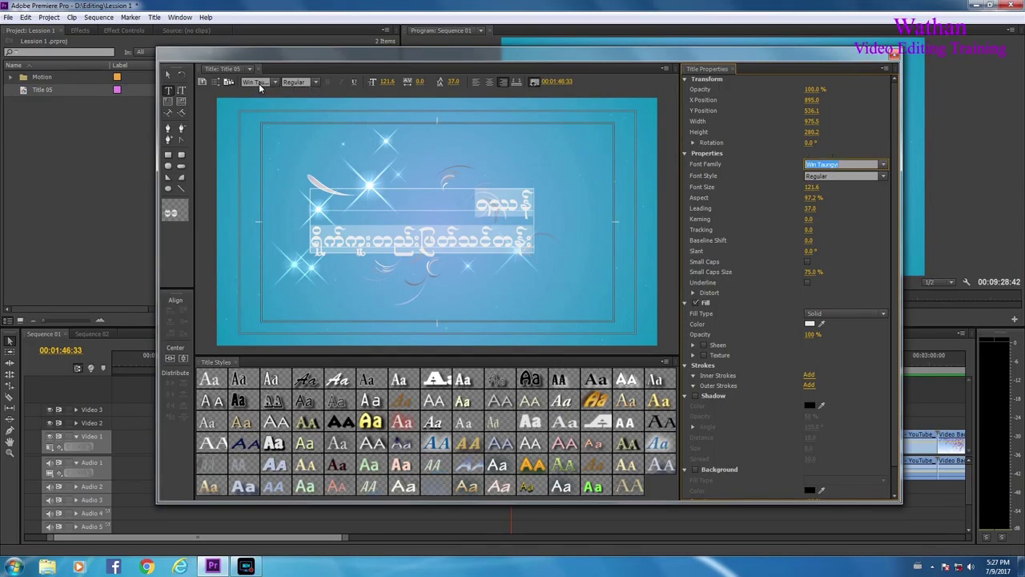
pyautogui.click(851, 166)
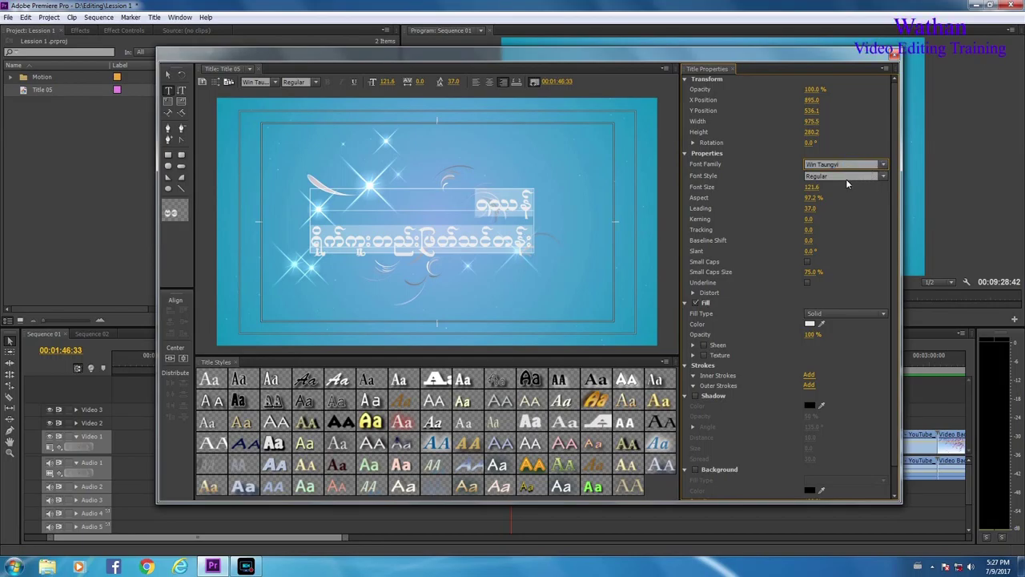
pyautogui.click(885, 177)
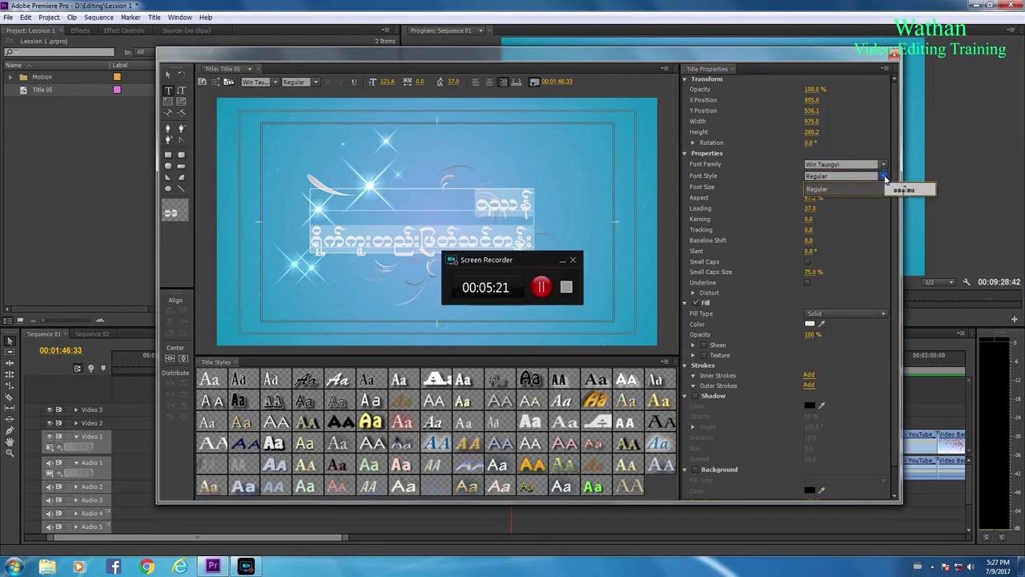
pyautogui.click(566, 262)
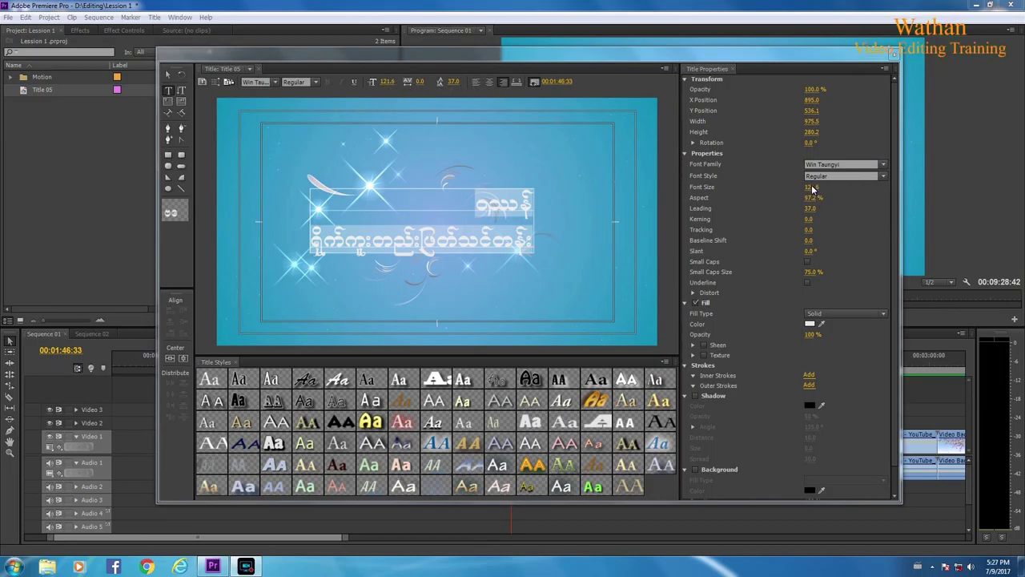
# Reduce the title text's font size to 114.6 and set its solid fill colour to yellow (#FAF704).
pyautogui.moveTo(812, 187)
pyautogui.mouseDown()
pyautogui.moveTo(799, 197)
pyautogui.moveTo(811, 199)
pyautogui.mouseUp()
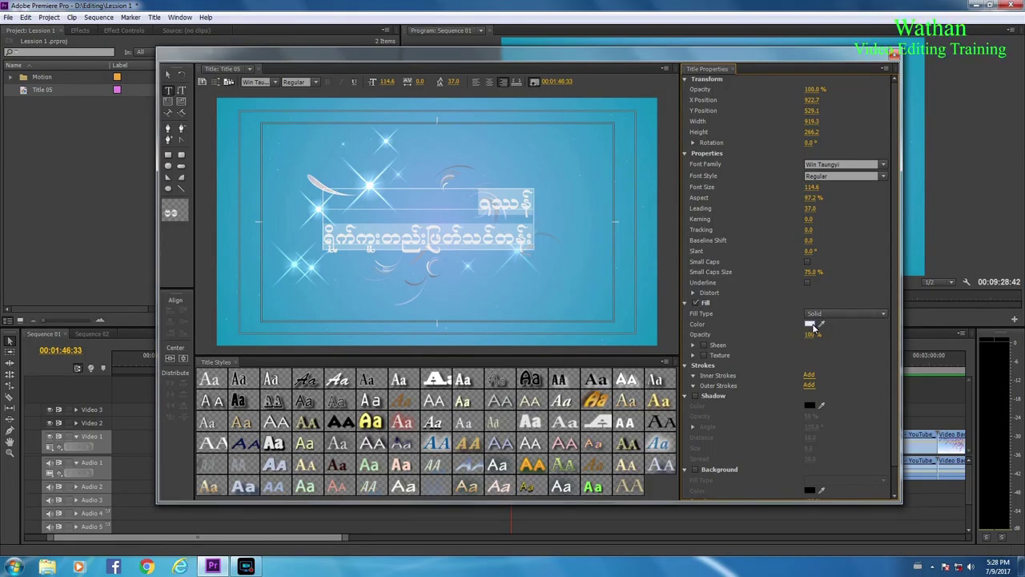
pyautogui.click(811, 324)
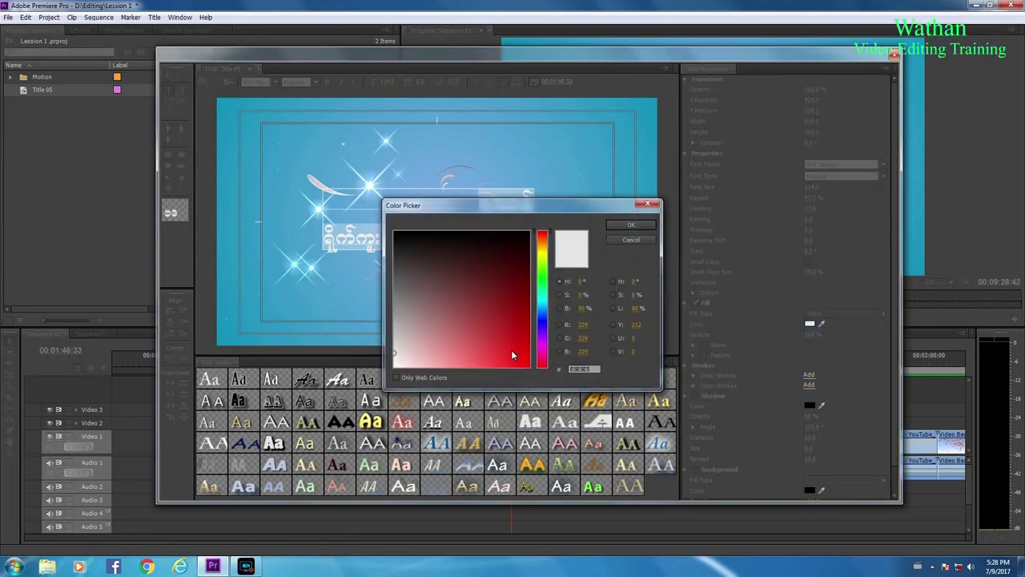
pyautogui.click(528, 366)
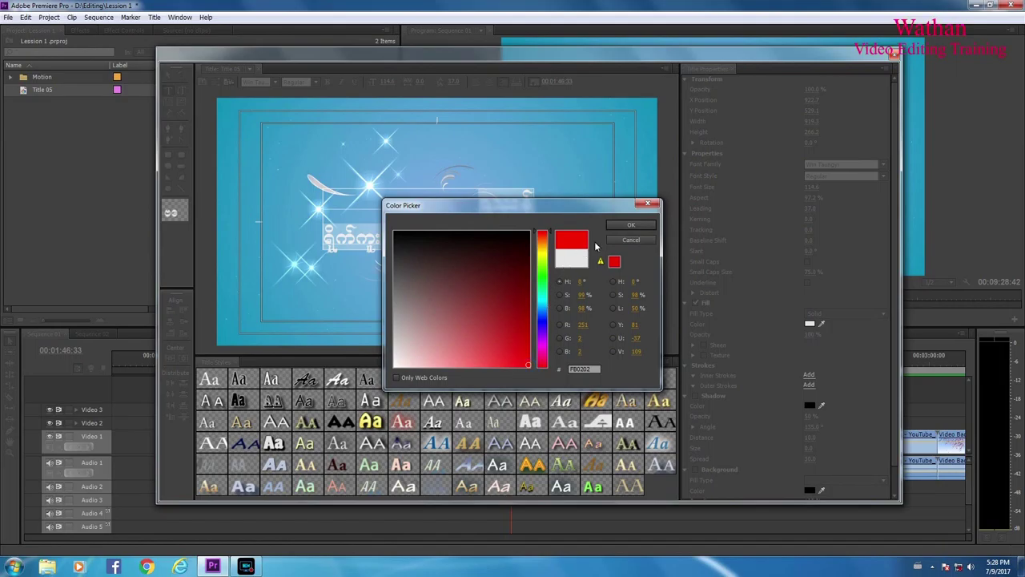
pyautogui.click(542, 252)
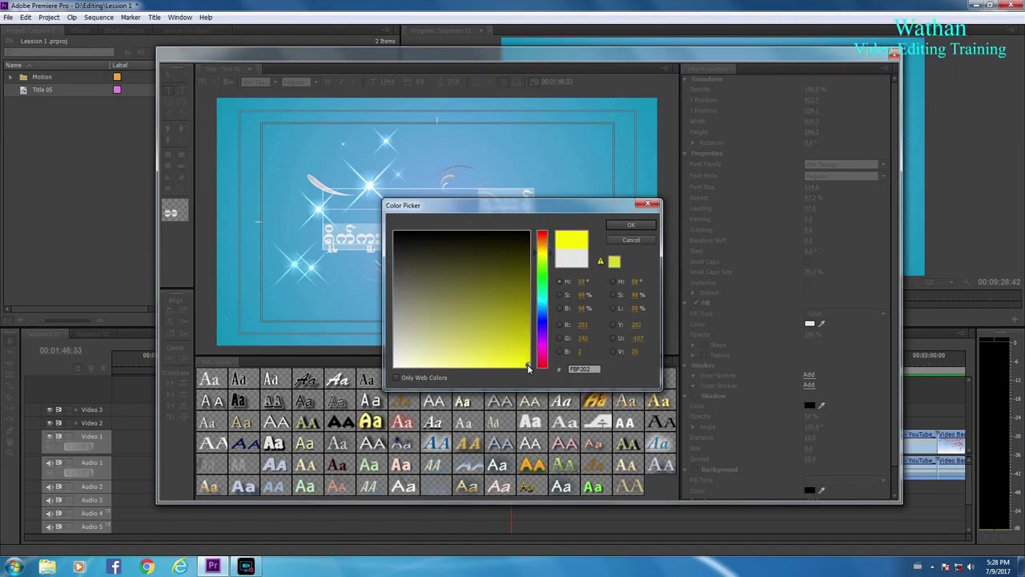
pyautogui.click(543, 251)
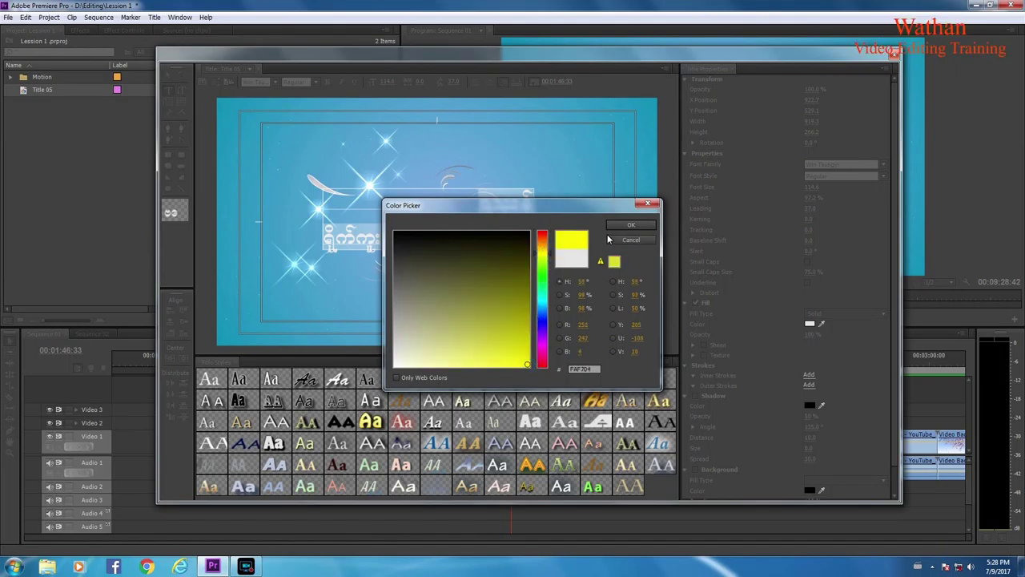
pyautogui.click(629, 225)
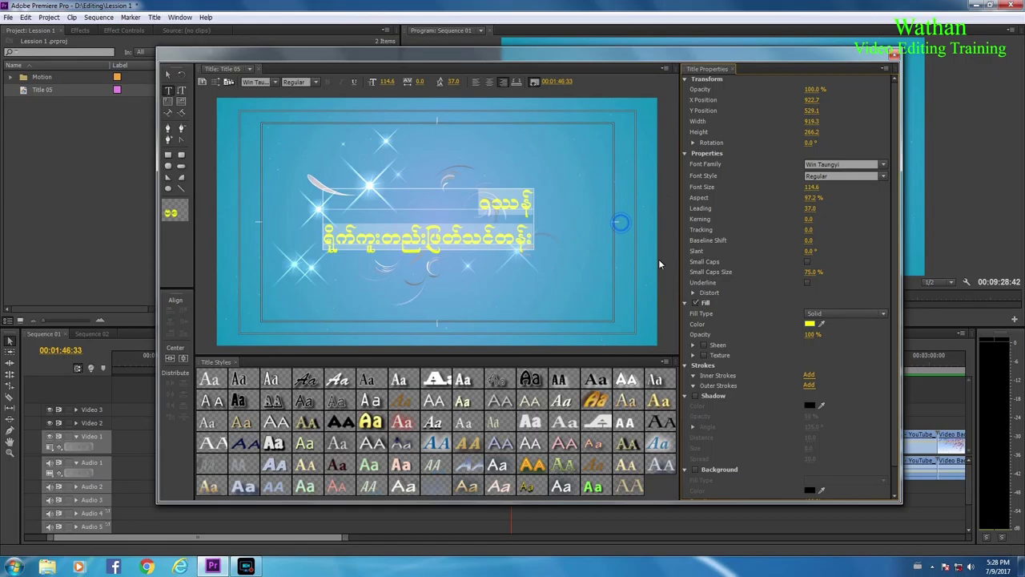
# Change the title text's fill to a Linear Gradient and set its second colour stop to red.
pyautogui.click(840, 315)
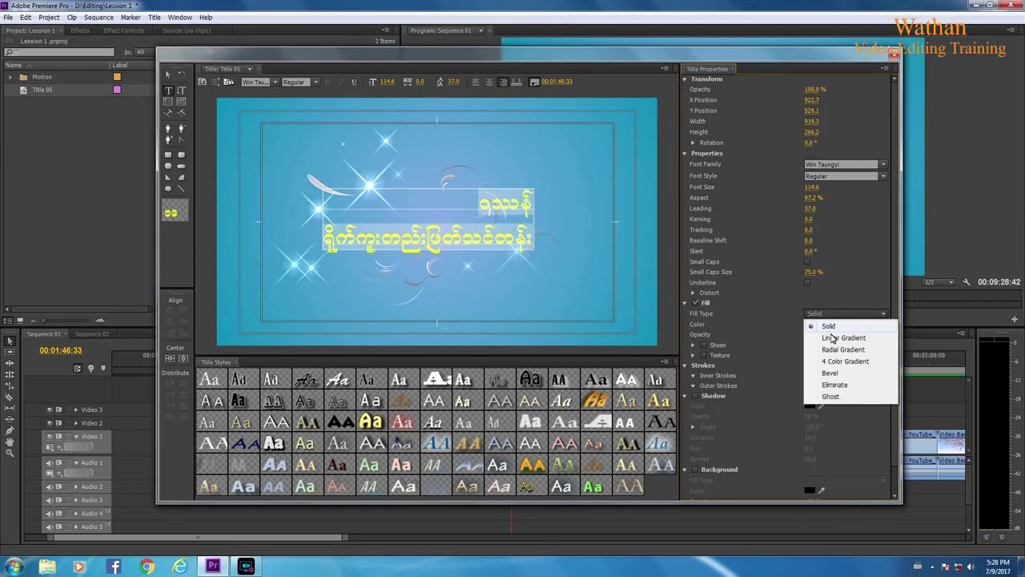
pyautogui.click(834, 337)
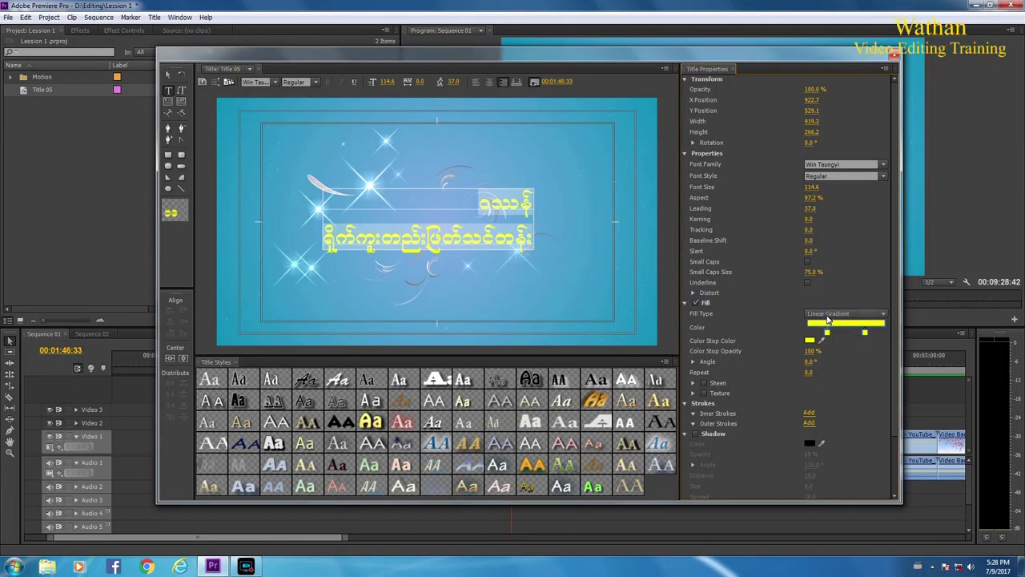
pyautogui.doubleClick(866, 334)
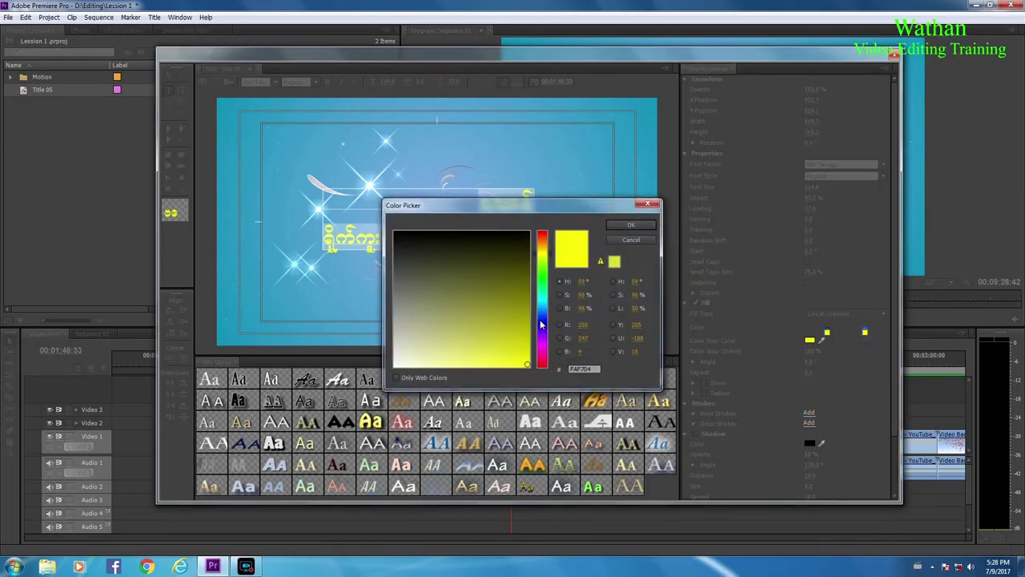
pyautogui.click(541, 325)
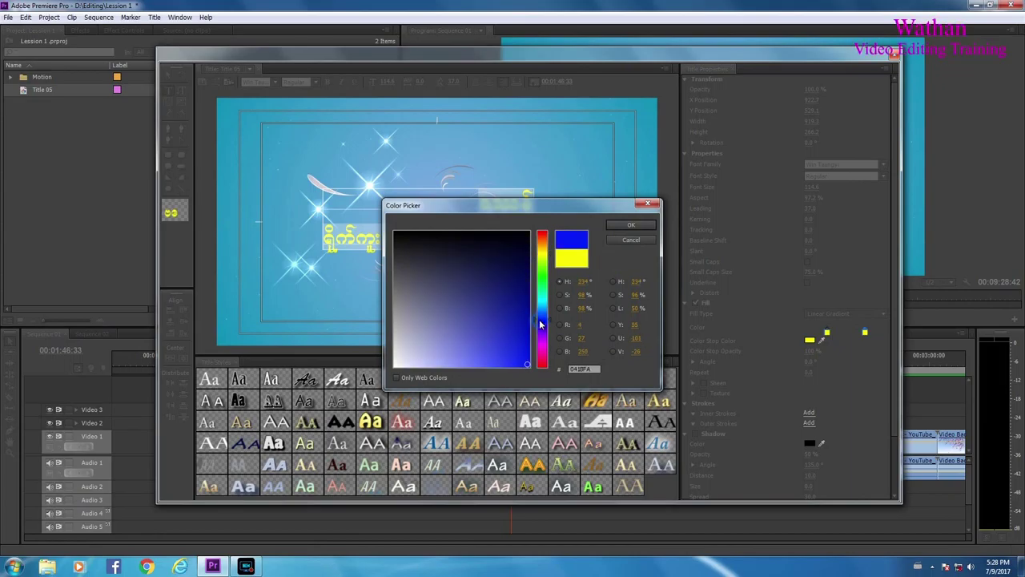
pyautogui.click(543, 237)
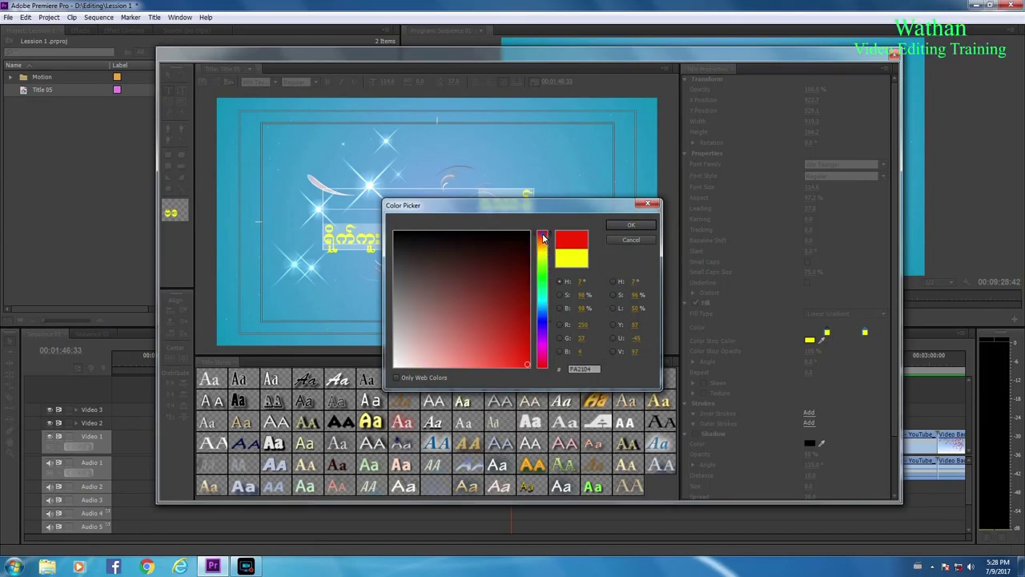
pyautogui.click(542, 233)
pyautogui.click(529, 365)
pyautogui.click(628, 228)
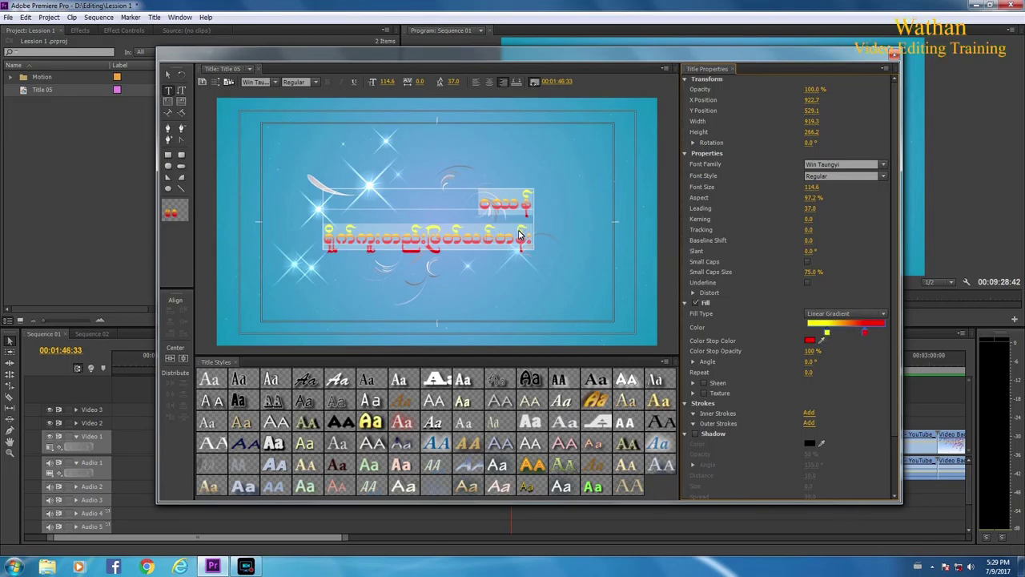
# Change the fill to a 4 Color Gradient, with dark blue in the gradient's upper-left corner and green in its upper-right corner.
pyautogui.click(862, 314)
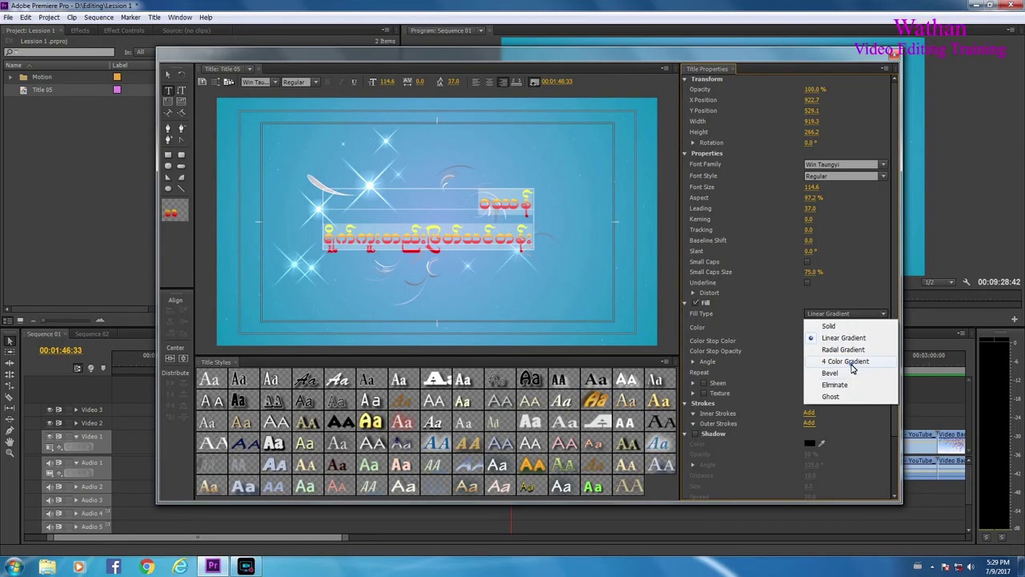
pyautogui.click(853, 362)
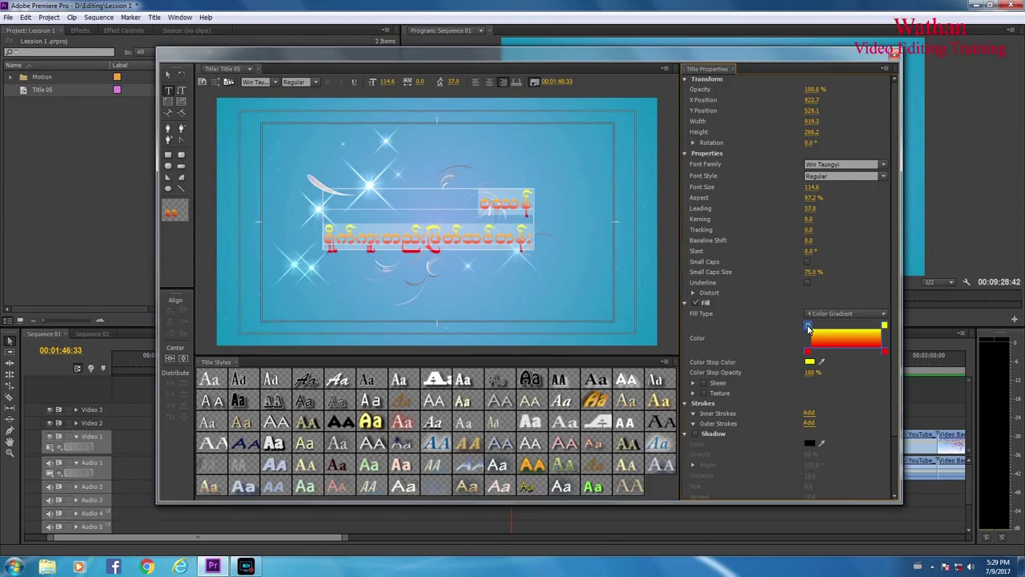
pyautogui.doubleClick(809, 329)
pyautogui.moveTo(542, 317); pyautogui.dragTo(543, 301)
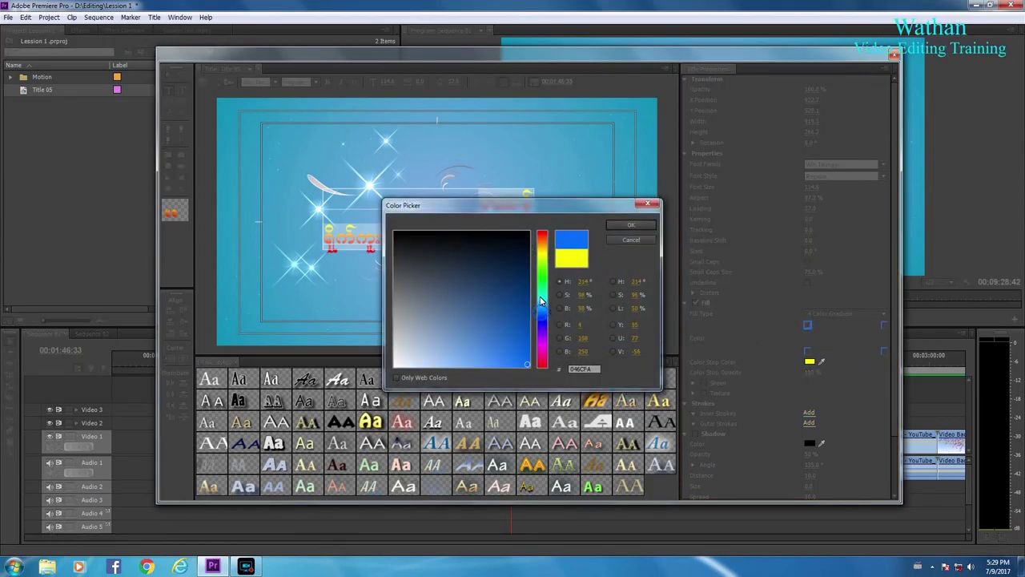
pyautogui.click(529, 313)
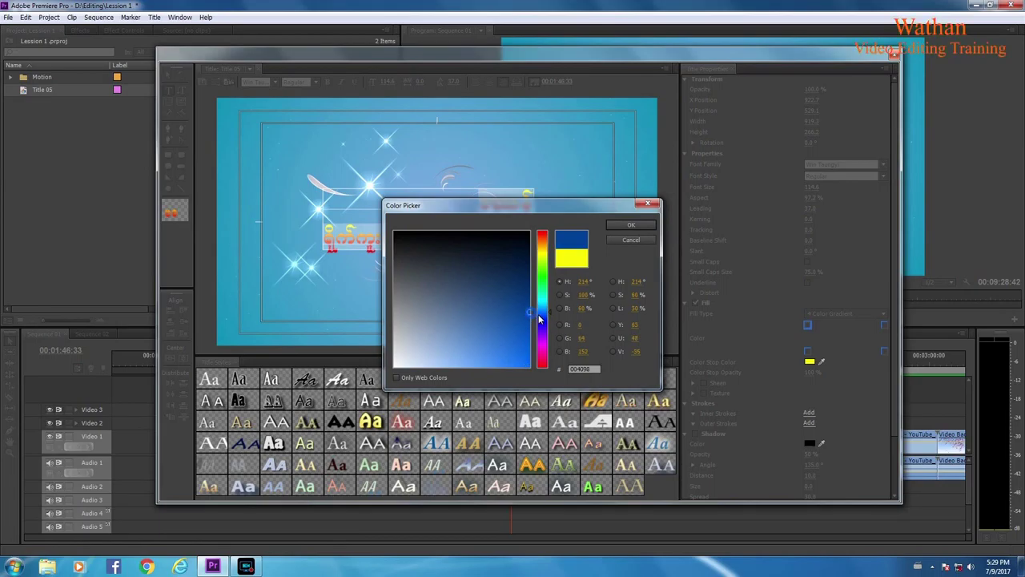
pyautogui.click(630, 225)
pyautogui.doubleClick(884, 329)
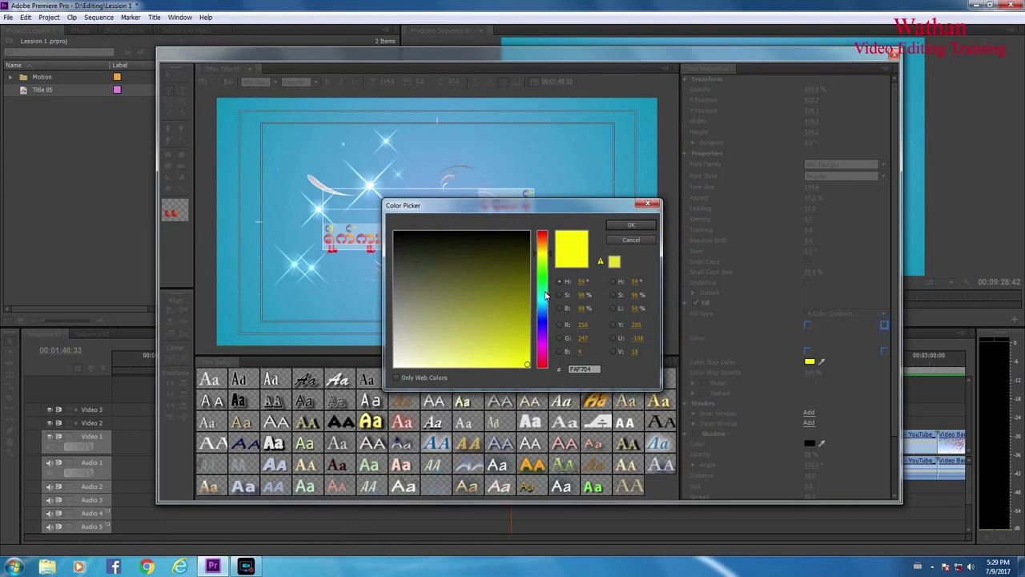
pyautogui.click(544, 273)
pyautogui.click(619, 228)
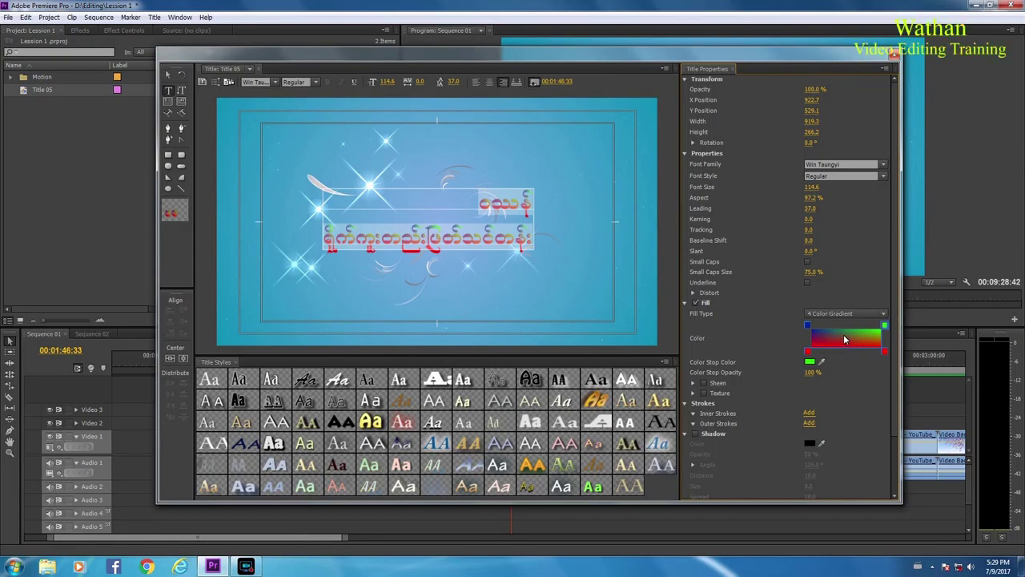
# Undo the gradient fill changes back to the solid yellow fill.
pyautogui.hotkey('ctrl', 'z')
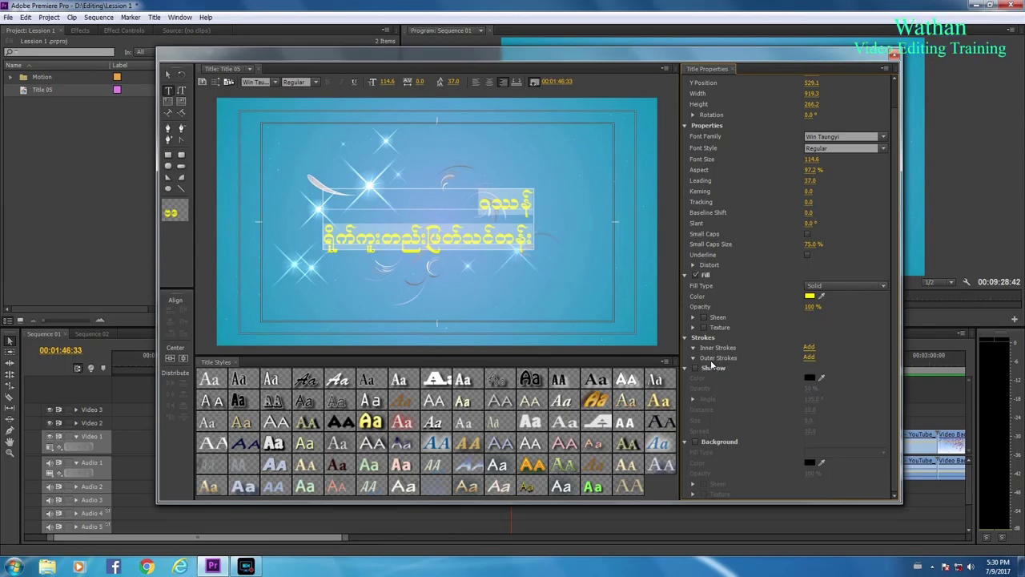
# Add an outer stroke to the title text, coloured red, and set its size to 20.
pyautogui.click(809, 357)
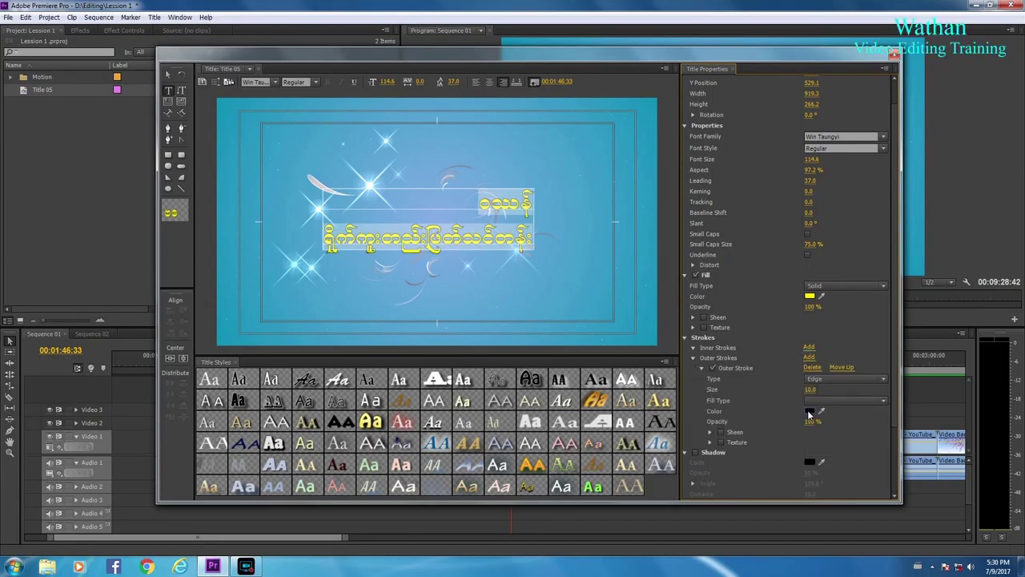
pyautogui.click(810, 412)
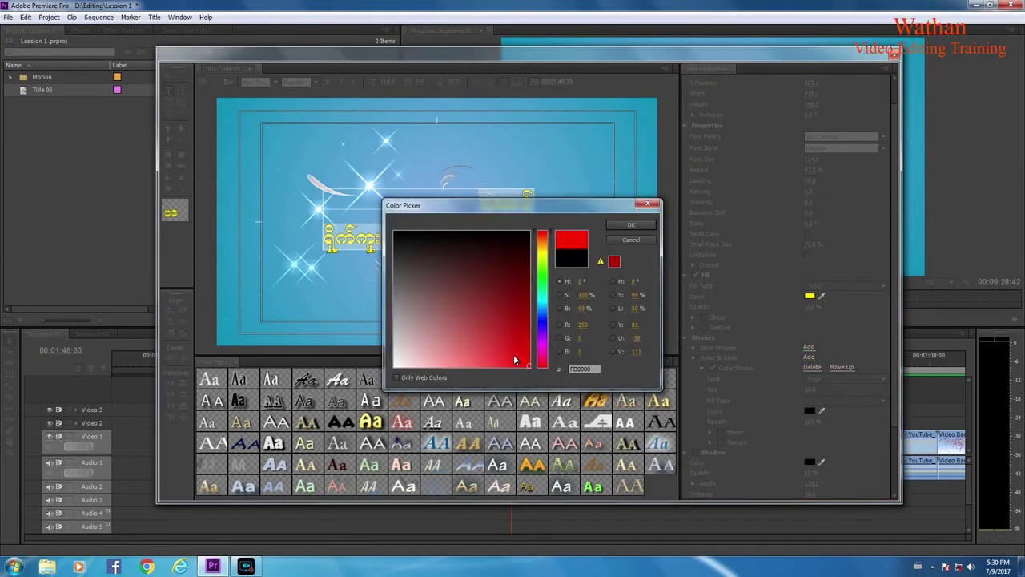
pyautogui.click(529, 367)
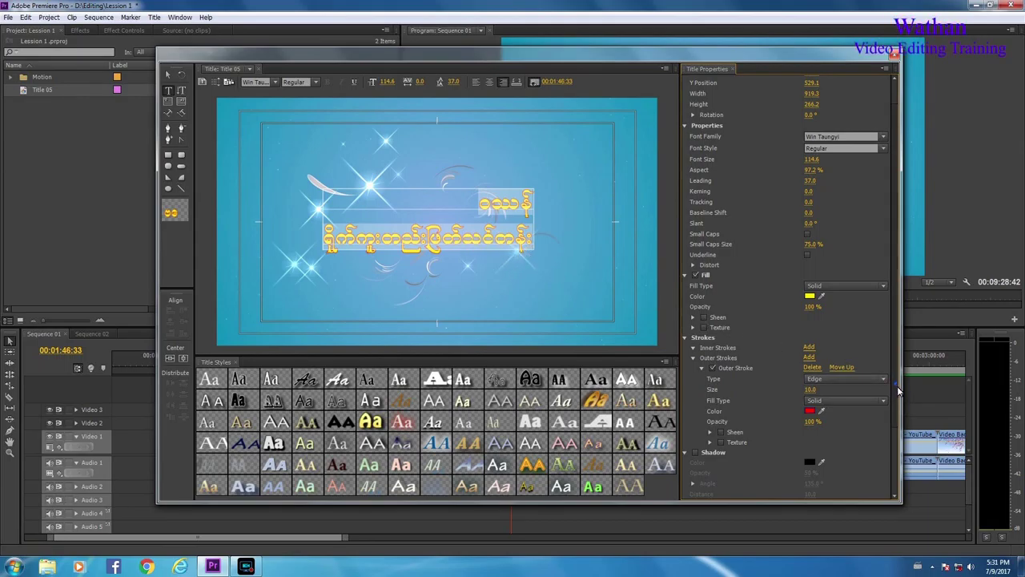
pyautogui.scroll(-1, 895, 388)
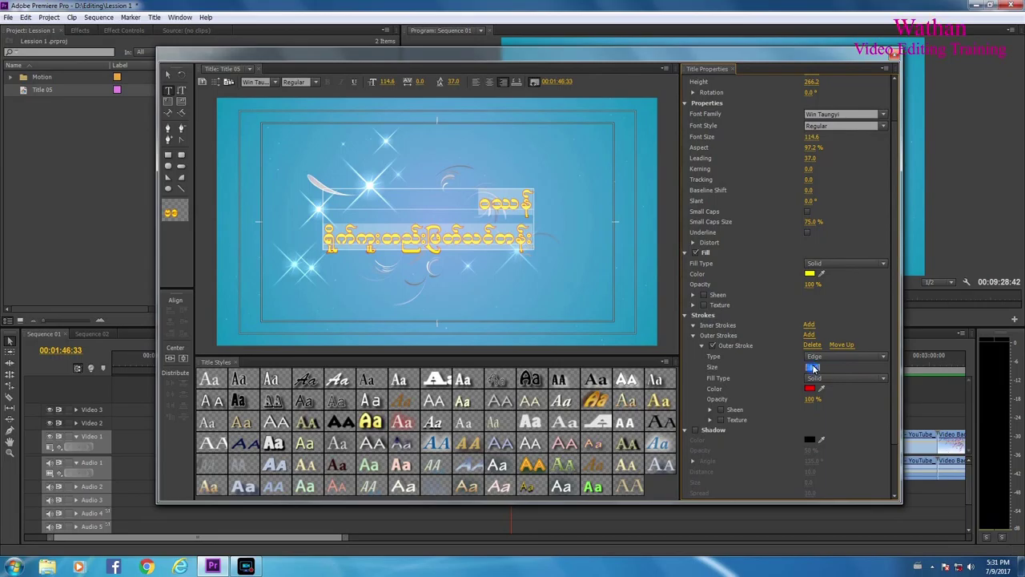
pyautogui.write('30')
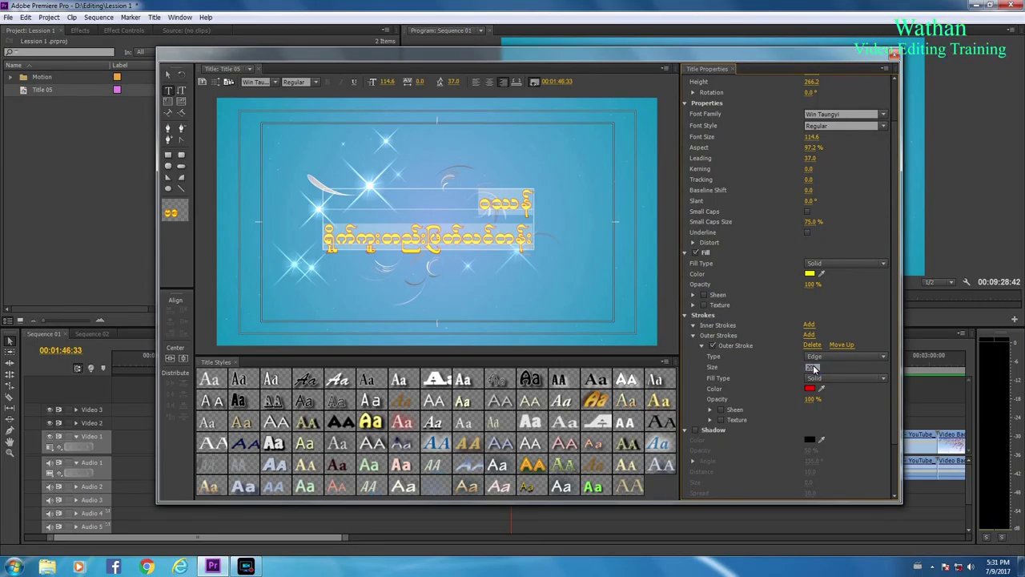
pyautogui.press('Return')
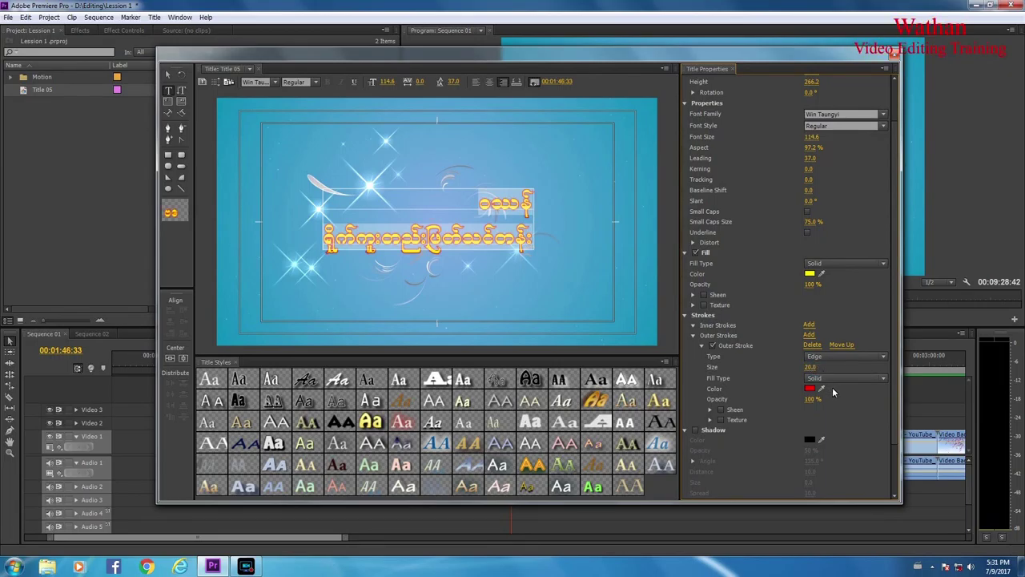
pyautogui.click(873, 378)
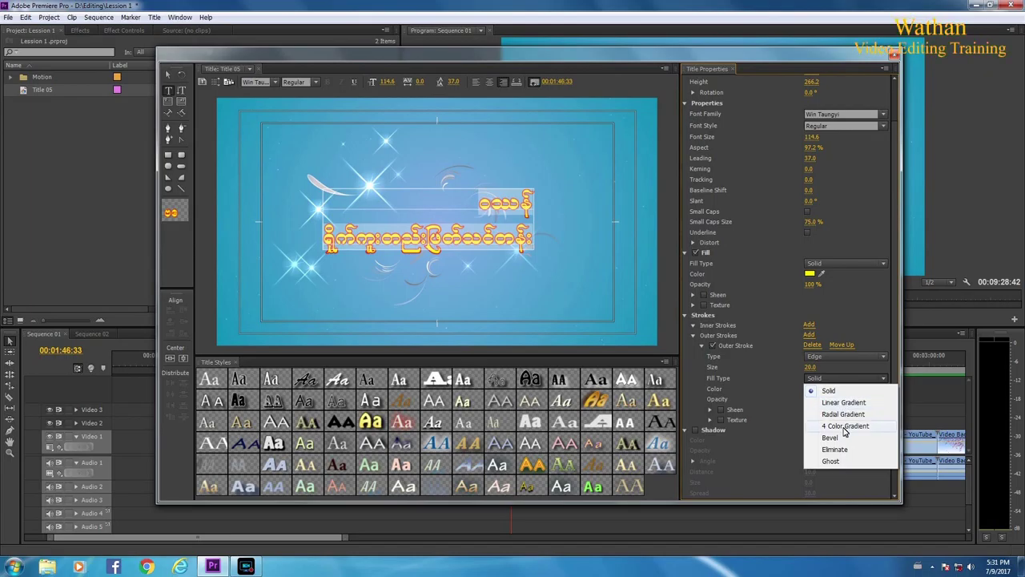
pyautogui.click(846, 380)
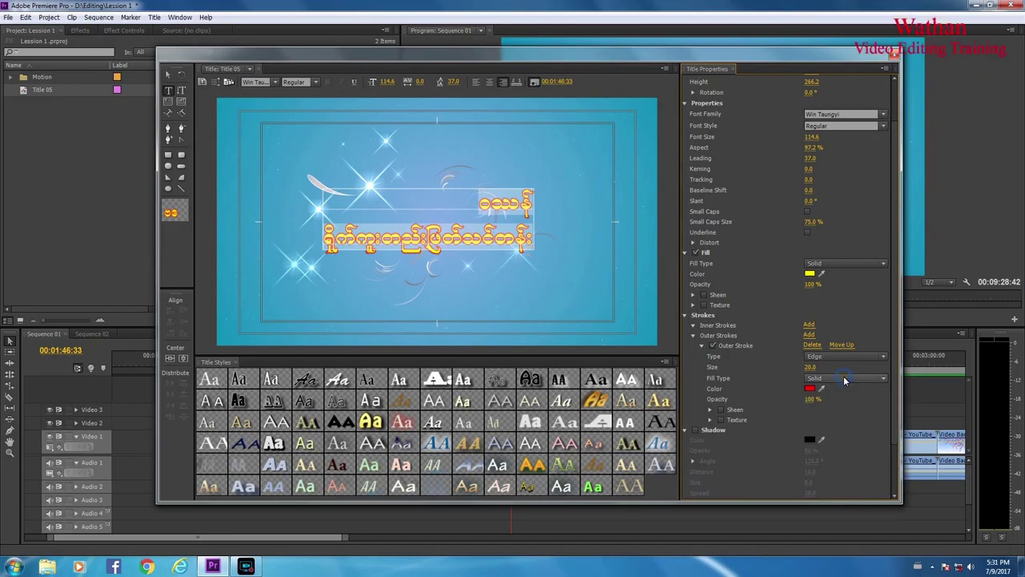
pyautogui.moveTo(897, 370); pyautogui.dragTo(894, 401)
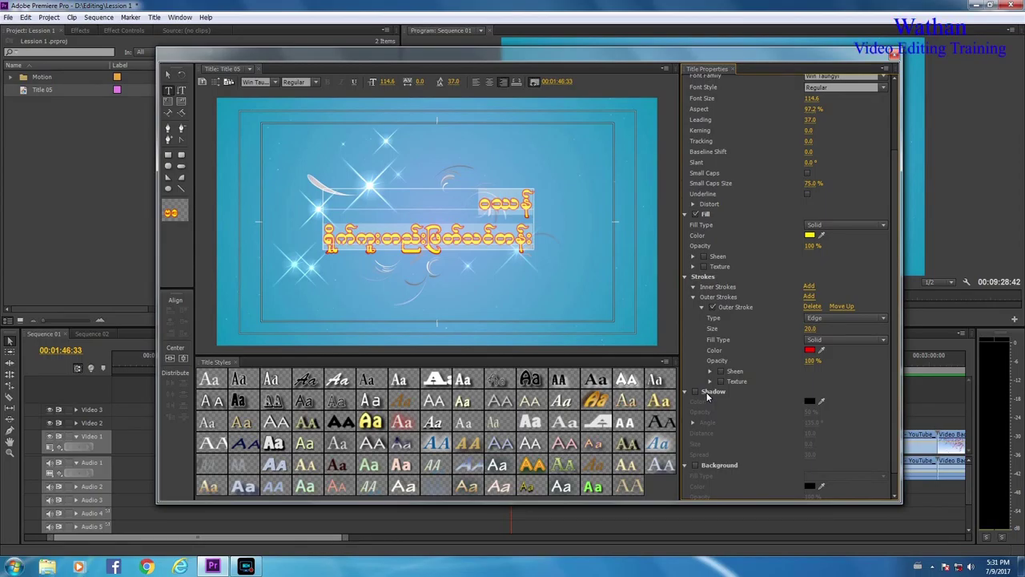
# Enable a shadow on the title text and keep its colour black.
pyautogui.click(695, 392)
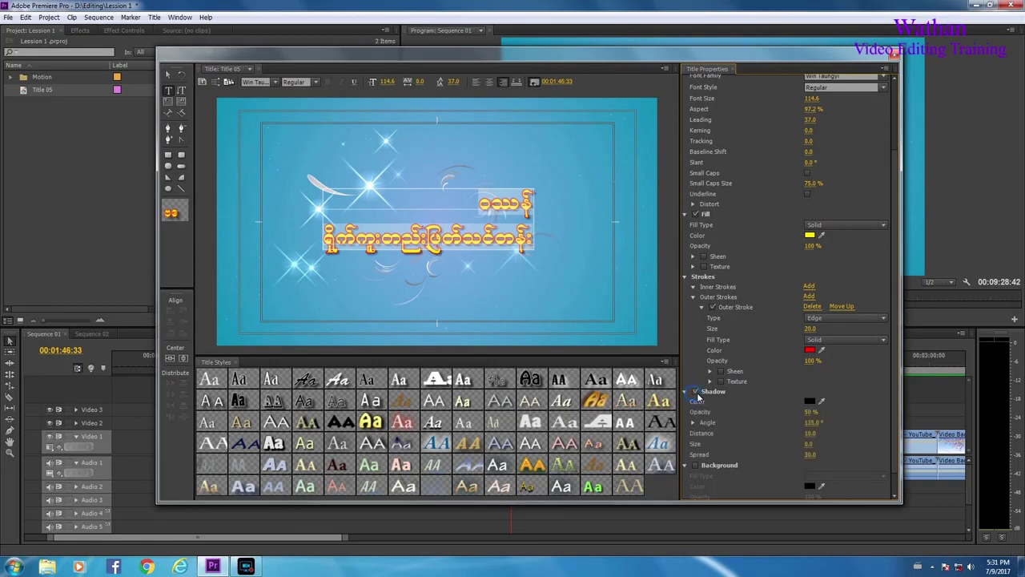
pyautogui.scroll(-1, 697, 393)
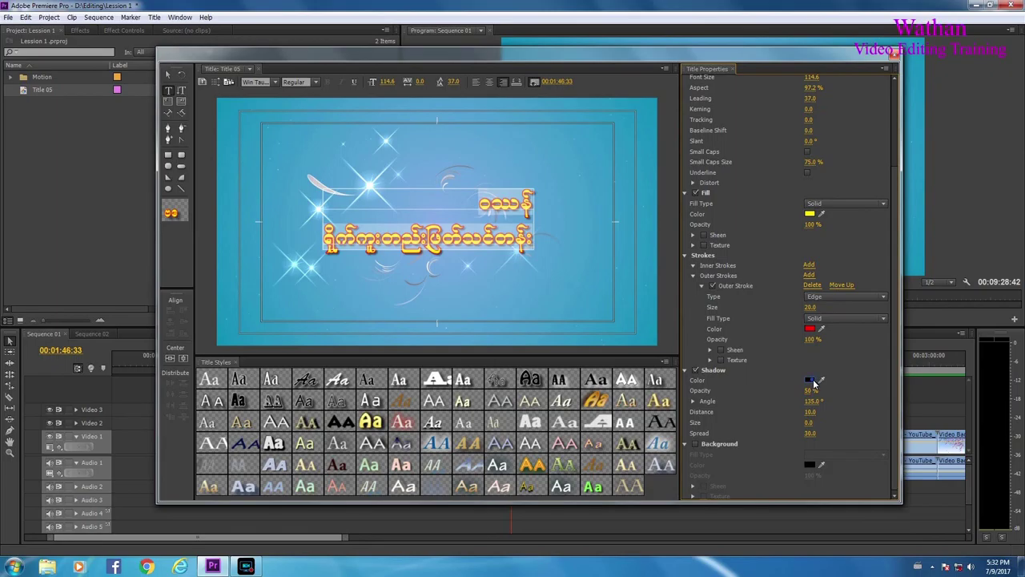
pyautogui.click(811, 381)
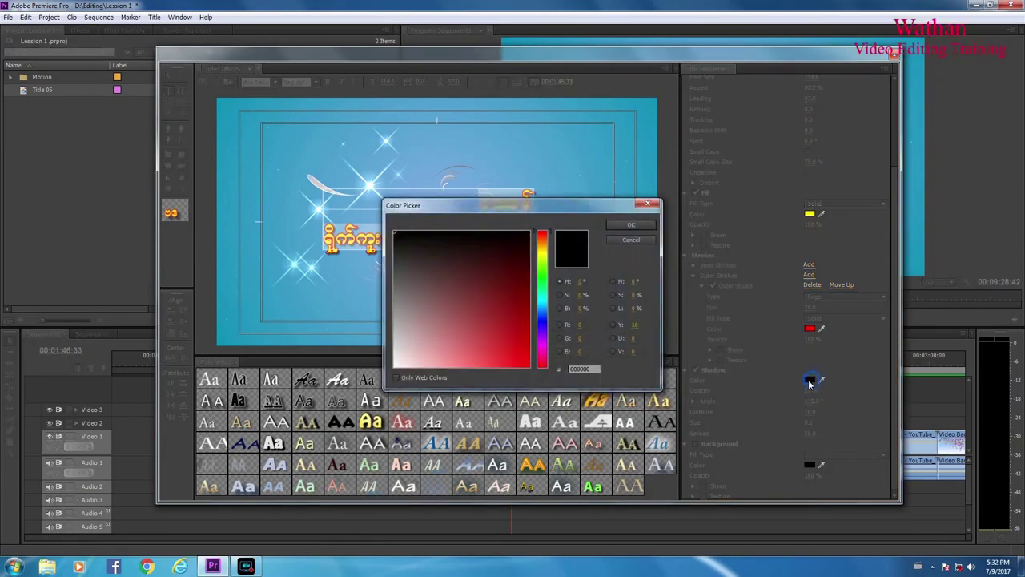
pyautogui.click(628, 227)
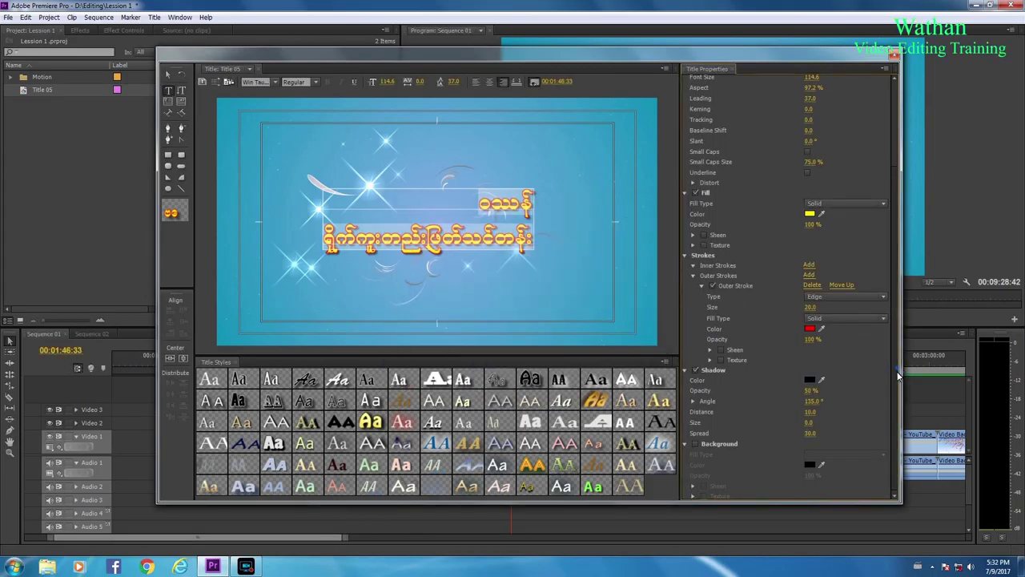
pyautogui.scroll(-1, 898, 375)
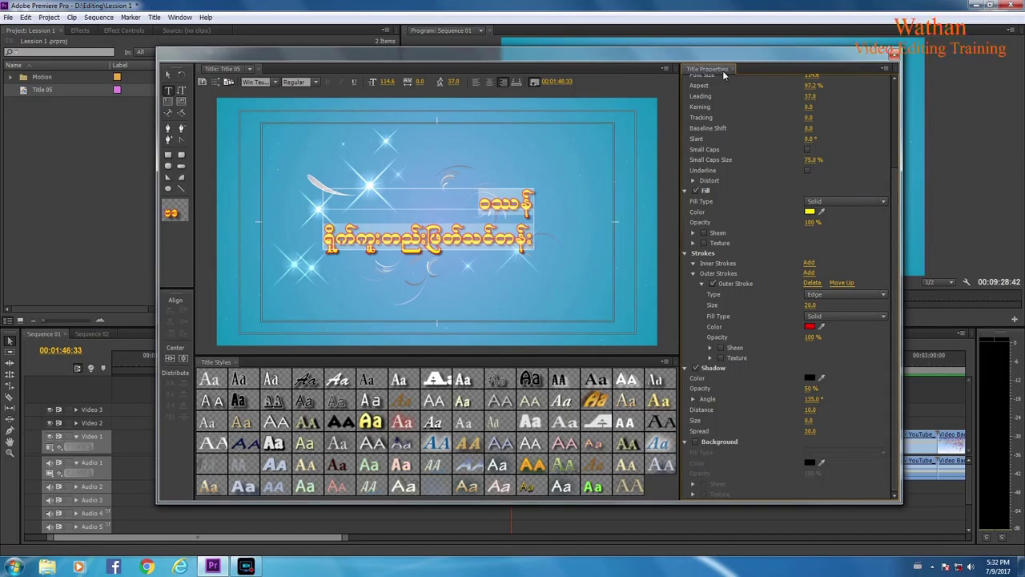
pyautogui.scroll(3, 891, 156)
pyautogui.scroll(-3, 896, 152)
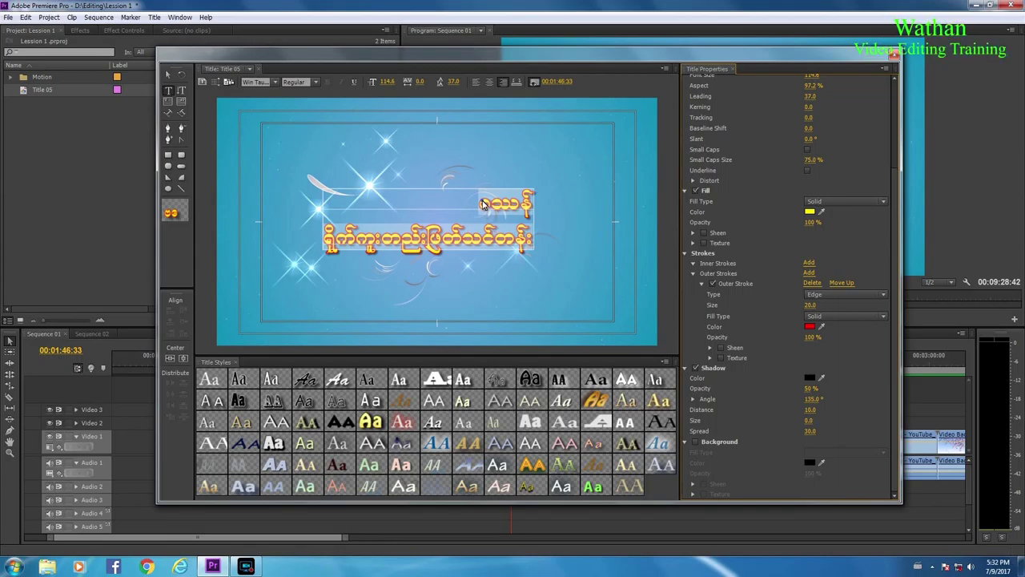
# Apply the Caslon Red 84 title style and set the font of both lines to Win Taungyi.
pyautogui.click(484, 206)
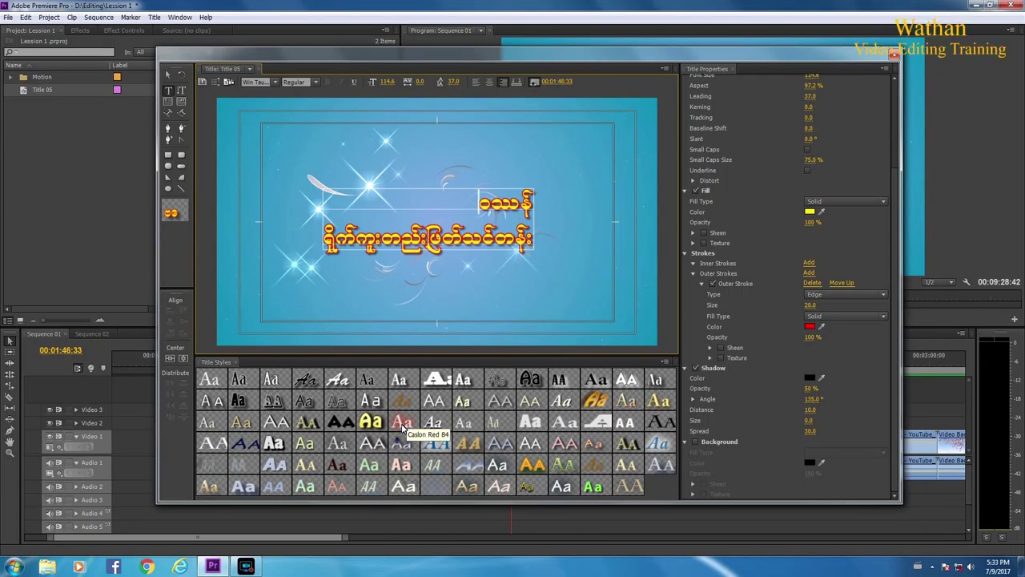
pyautogui.click(402, 427)
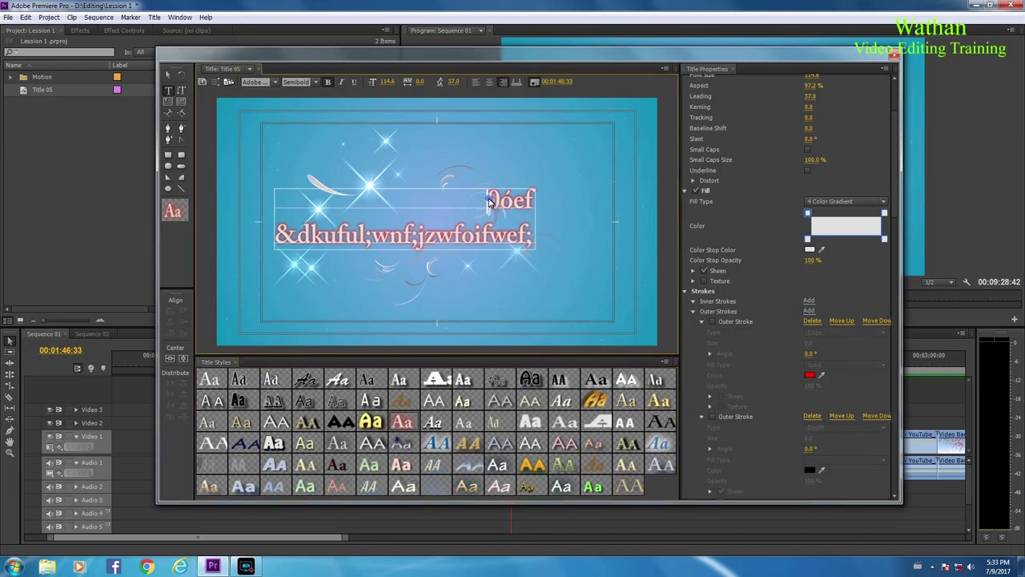
pyautogui.moveTo(491, 201); pyautogui.dragTo(540, 250)
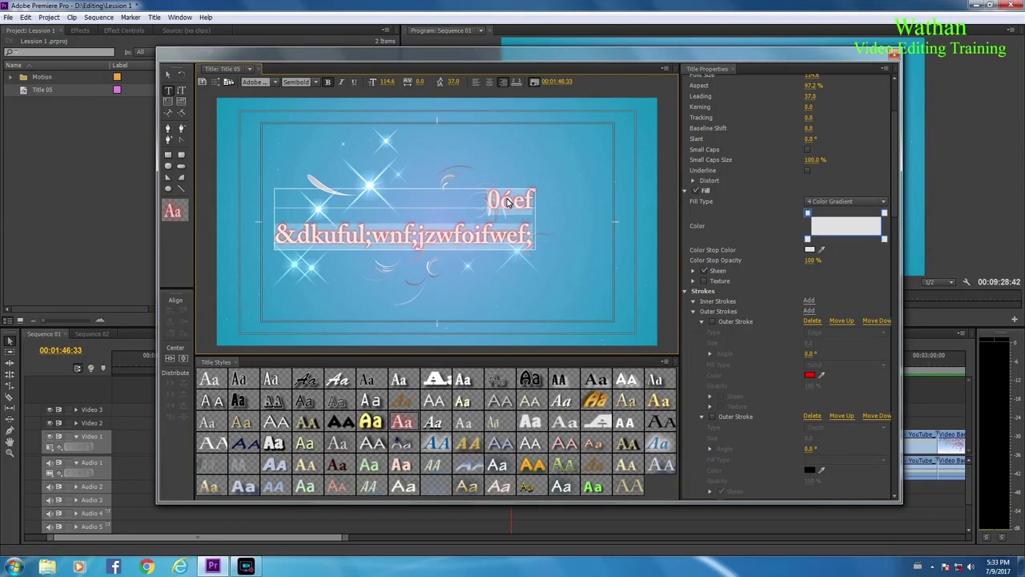
pyautogui.click(273, 84)
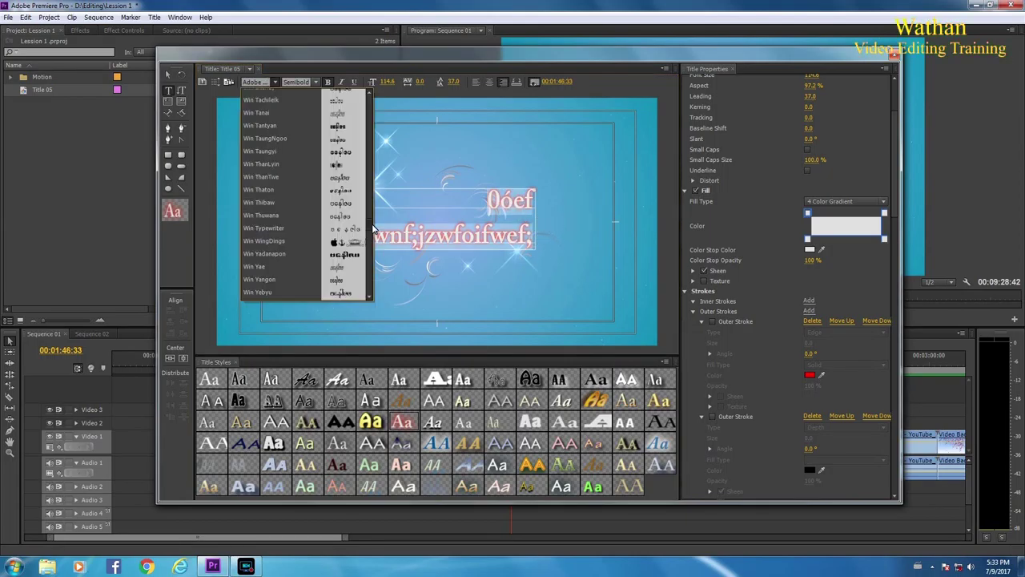
pyautogui.scroll(-1, 371, 230)
pyautogui.scroll(3, 320, 200)
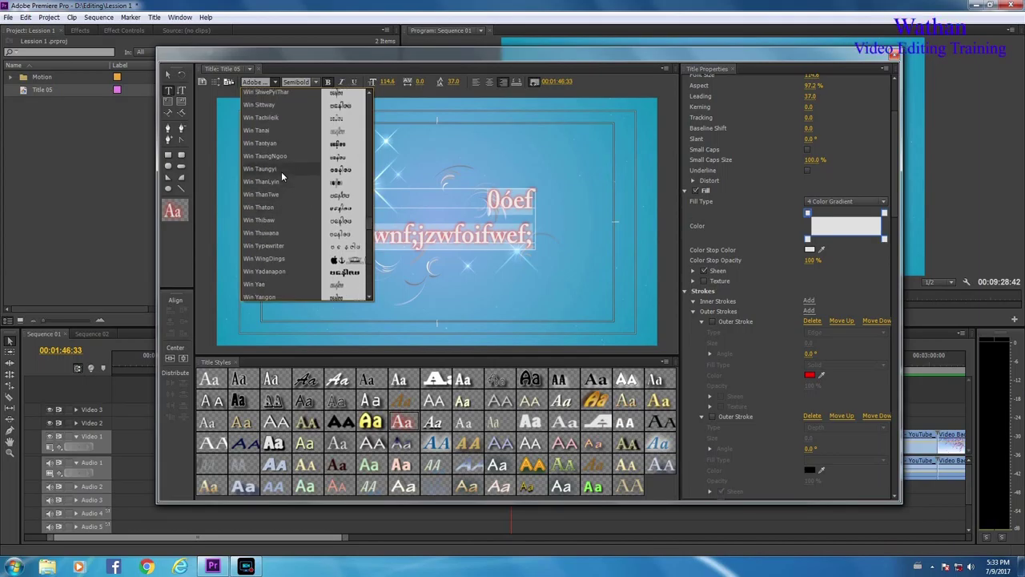
pyautogui.click(281, 172)
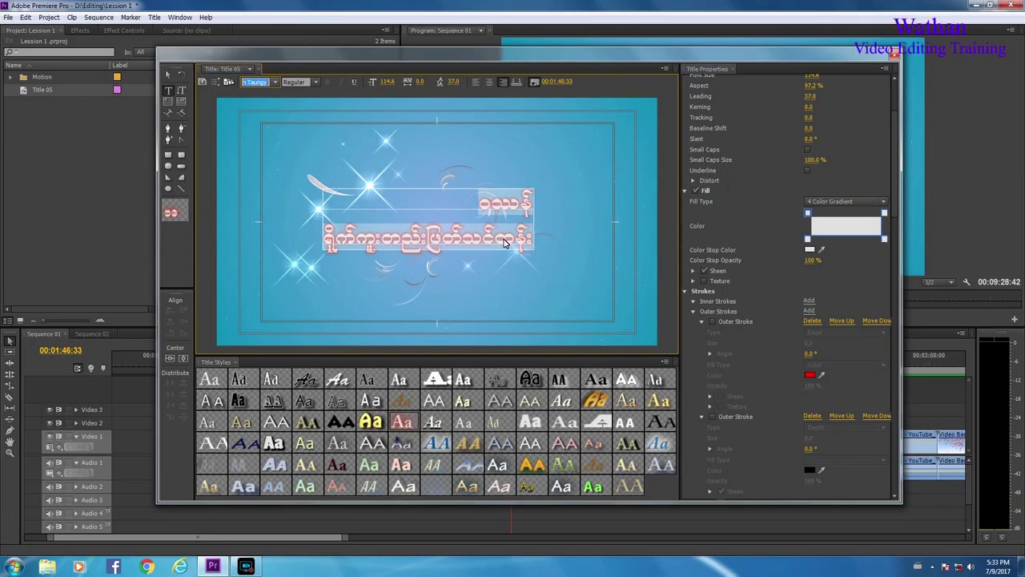
# Centre-align the title's two lines, then save the project and leave the title editor.
pyautogui.click(480, 205)
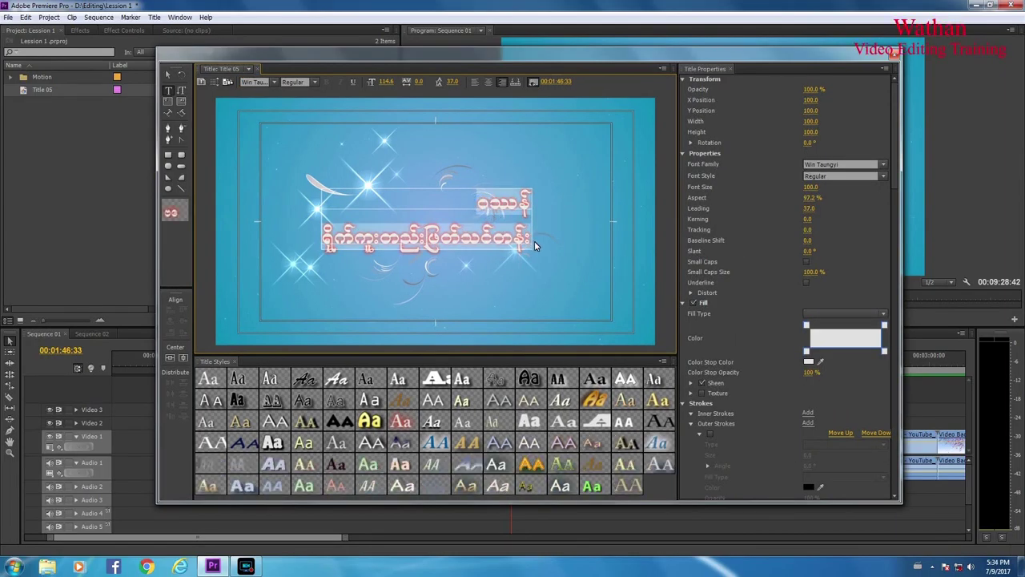
pyautogui.click(489, 83)
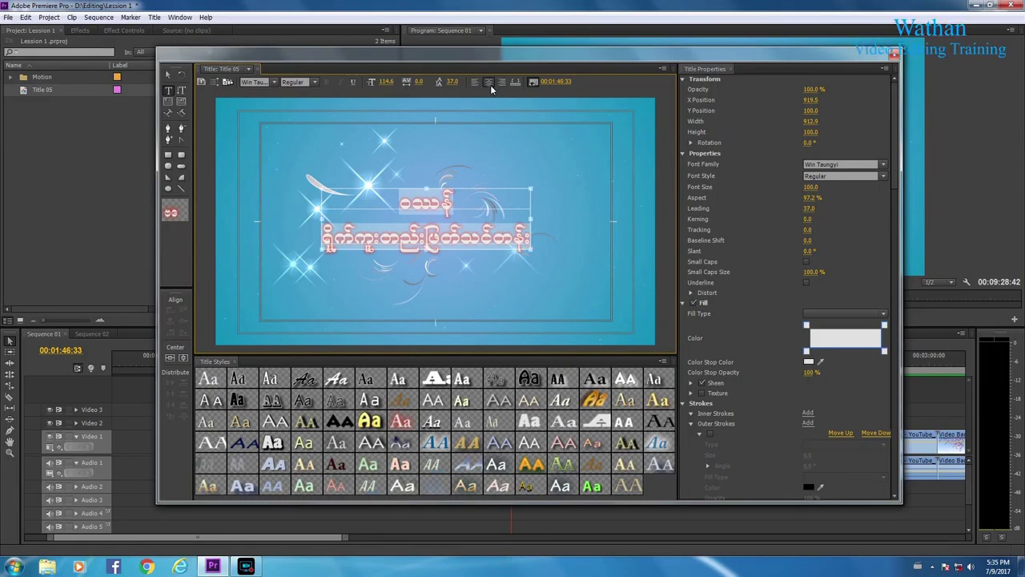
pyautogui.hotkey('ctrl', 's')
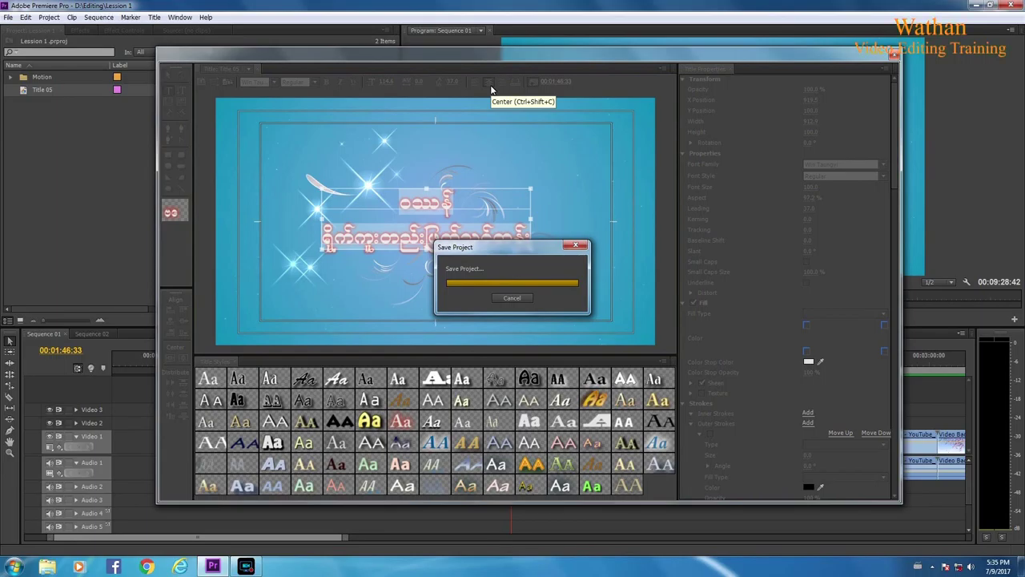
pyautogui.click(892, 58)
# Clear the existing title clip from Video 2 and place Title 05 there, aligned with the start of the first background clip.
pyautogui.click(512, 424)
pyautogui.press('Delete')
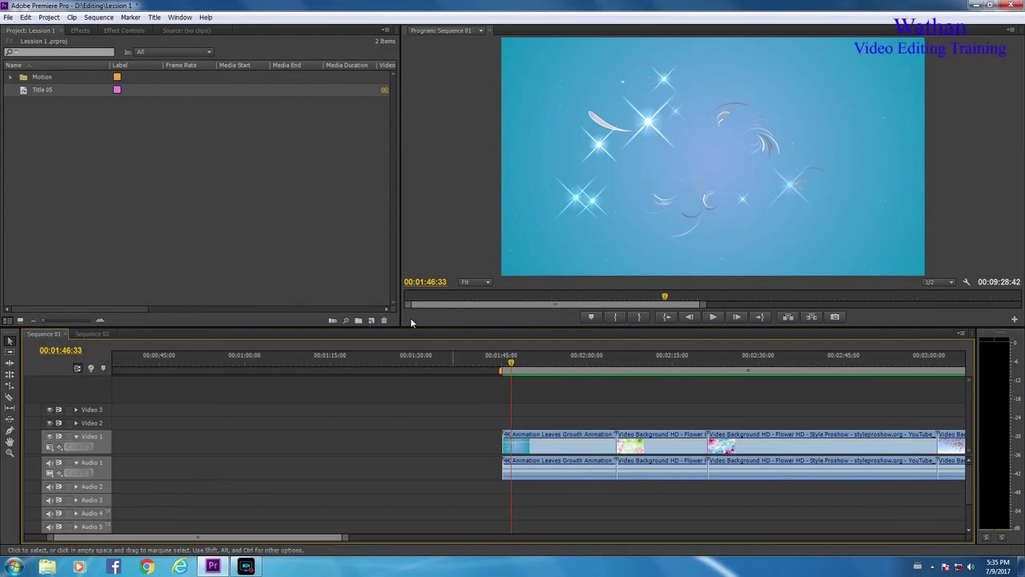
pyautogui.click(23, 93)
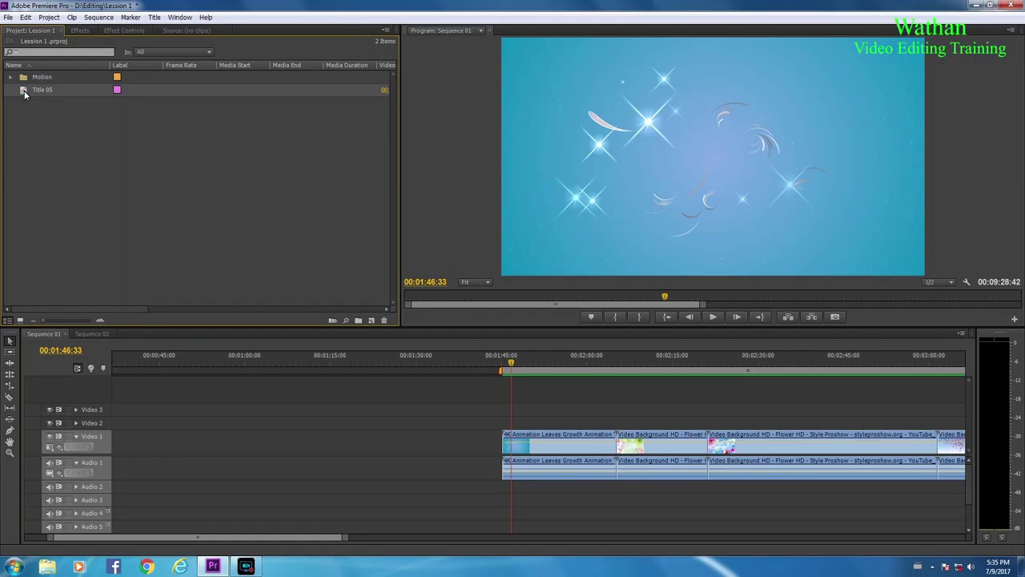
pyautogui.moveTo(123, 166); pyautogui.dragTo(504, 420)
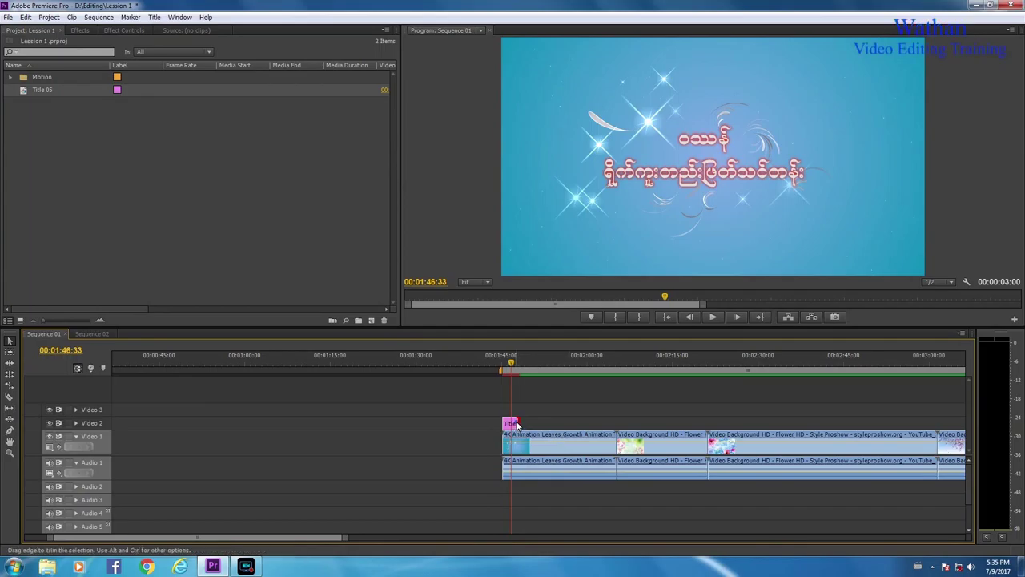
# Extend the Title 05 clip to the end of the first background clip and preview the sequence at 00:01:56:05.
pyautogui.moveTo(516, 425); pyautogui.dragTo(614, 430)
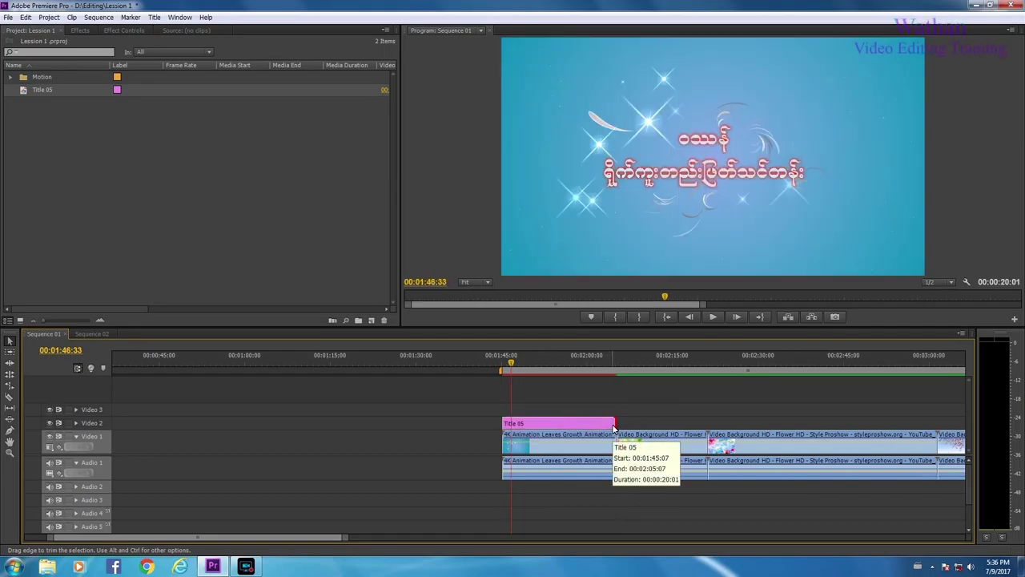
pyautogui.click(589, 429)
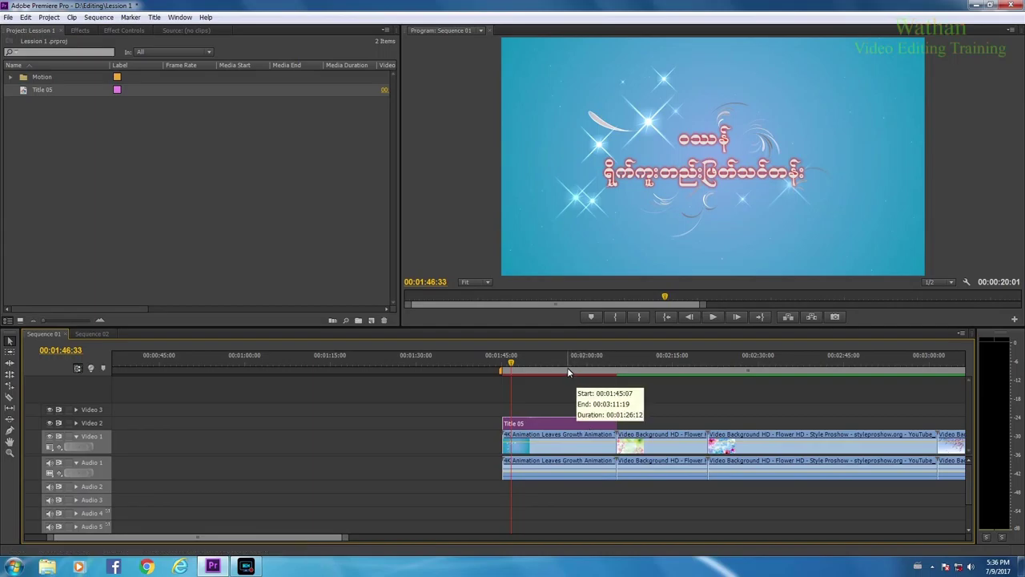
pyautogui.moveTo(511, 364); pyautogui.dragTo(565, 373)
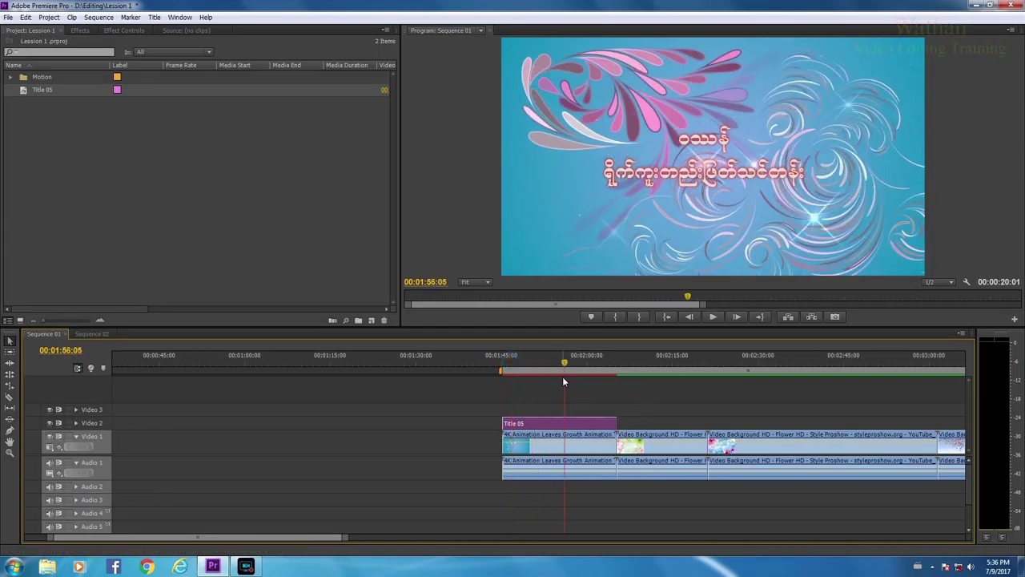